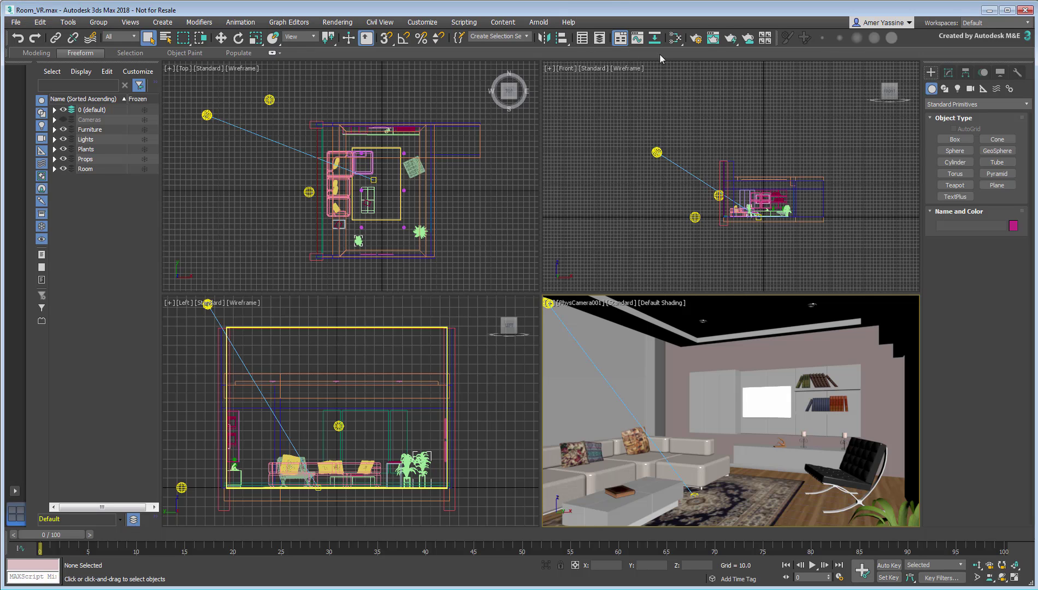
- Expand the Cameras layer and unhide it to show PhysCamera001 and PhysCamera002
left_click(696, 40)
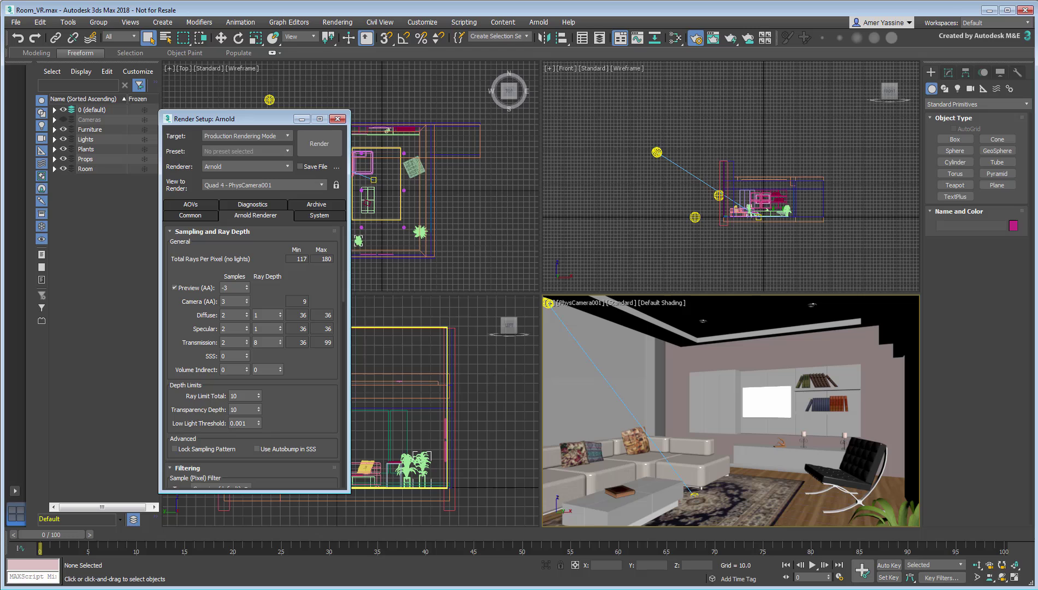
left_click(337, 118)
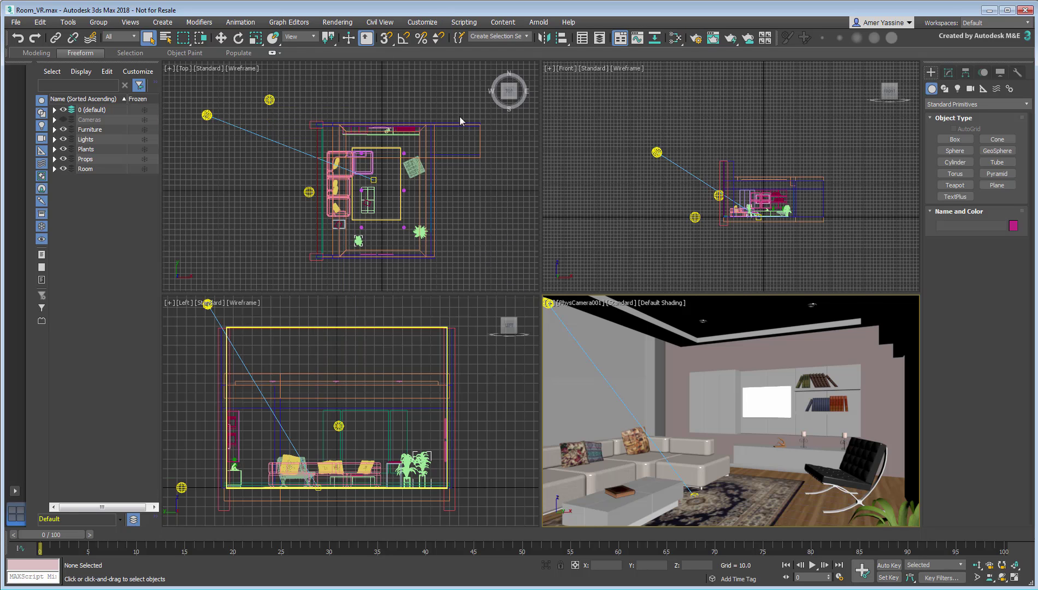
left_click(54, 119)
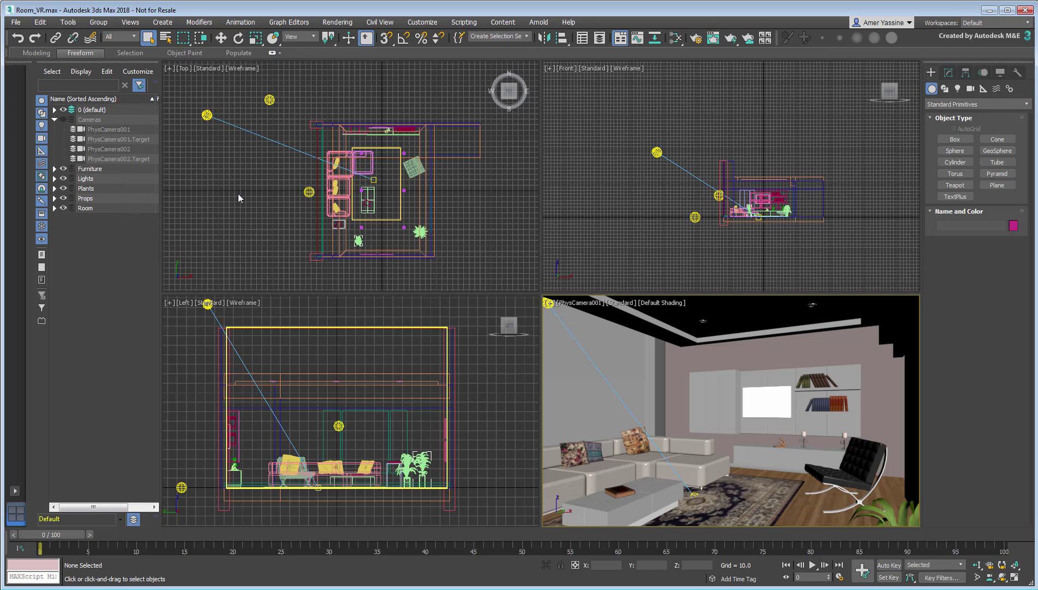
left_click(63, 119)
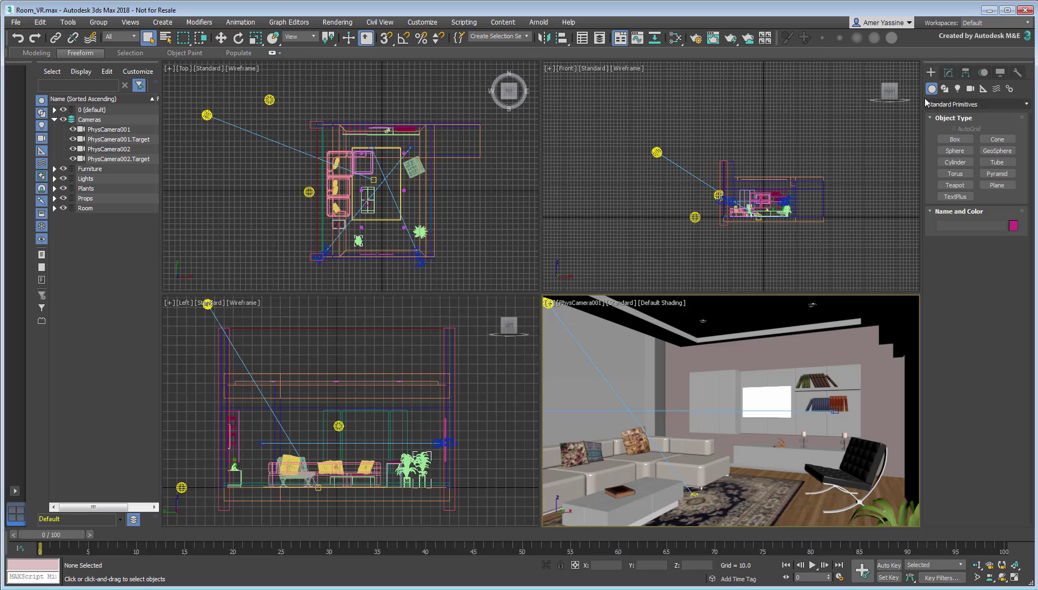
- Create an Arnold VR Camera, arnold_vr_camera001, near the room's centre in the Front viewport
left_click(971, 90)
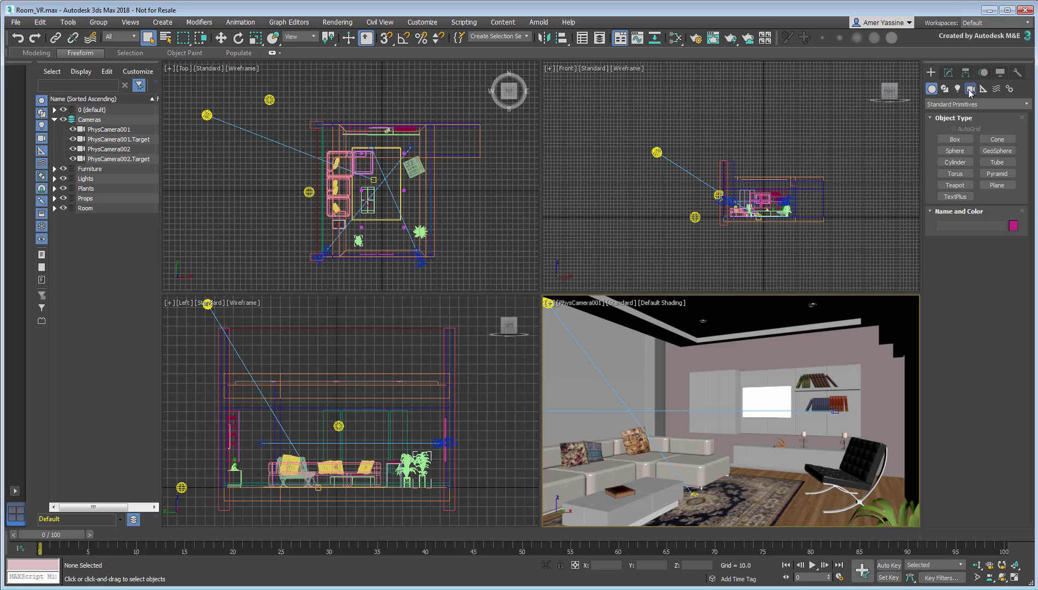
left_click(956, 103)
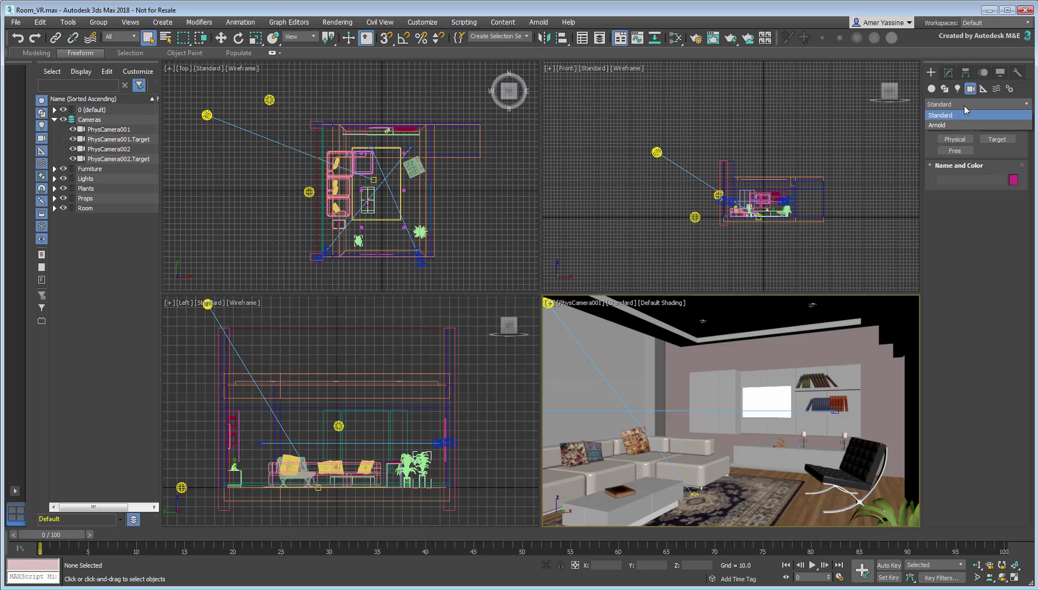
left_click(950, 126)
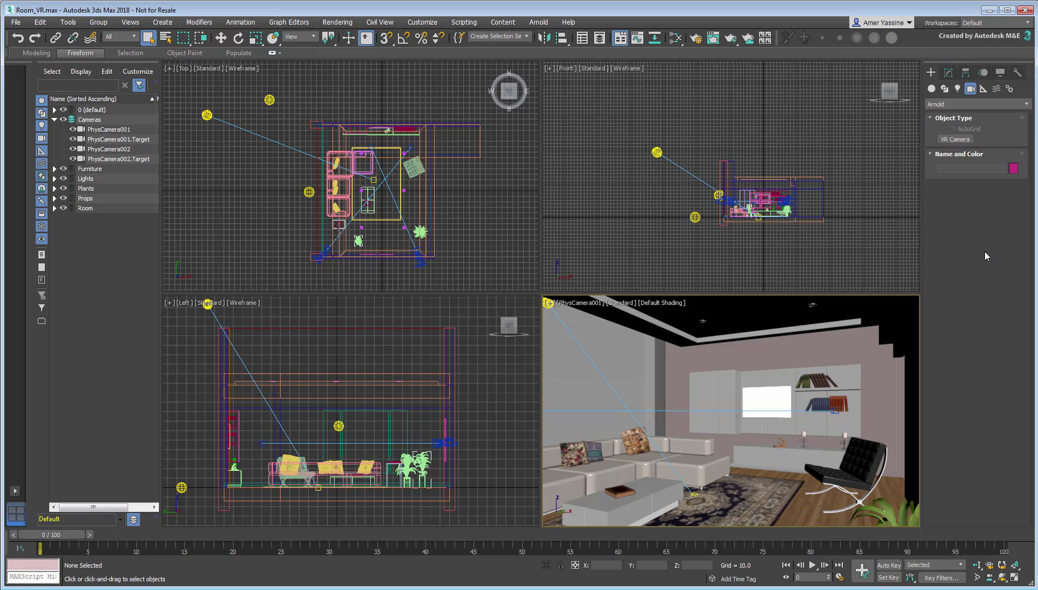
left_click(956, 140)
left_click(955, 140)
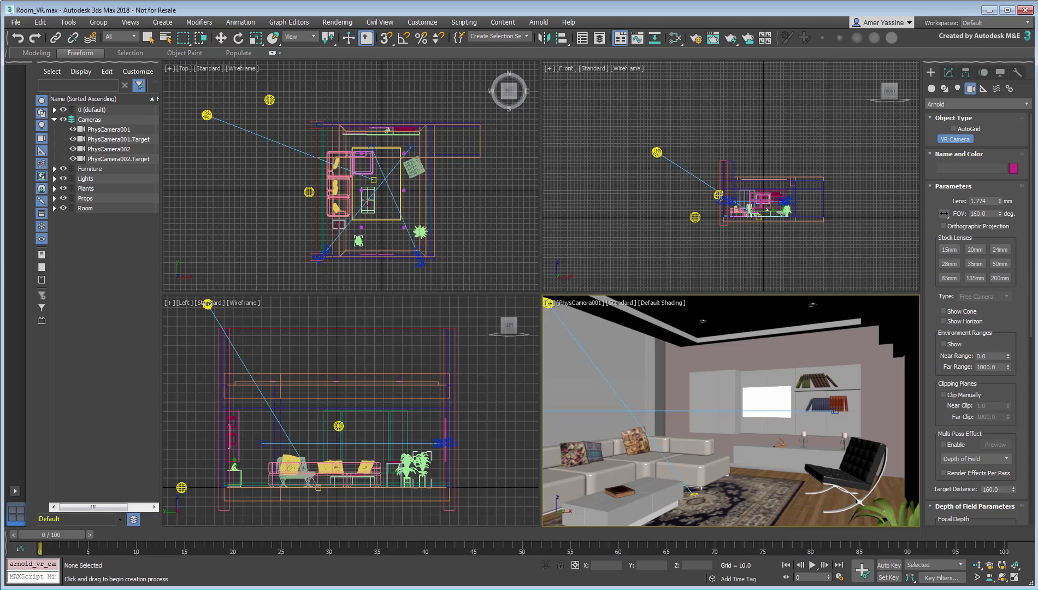
scroll(766, 204, "up", 8)
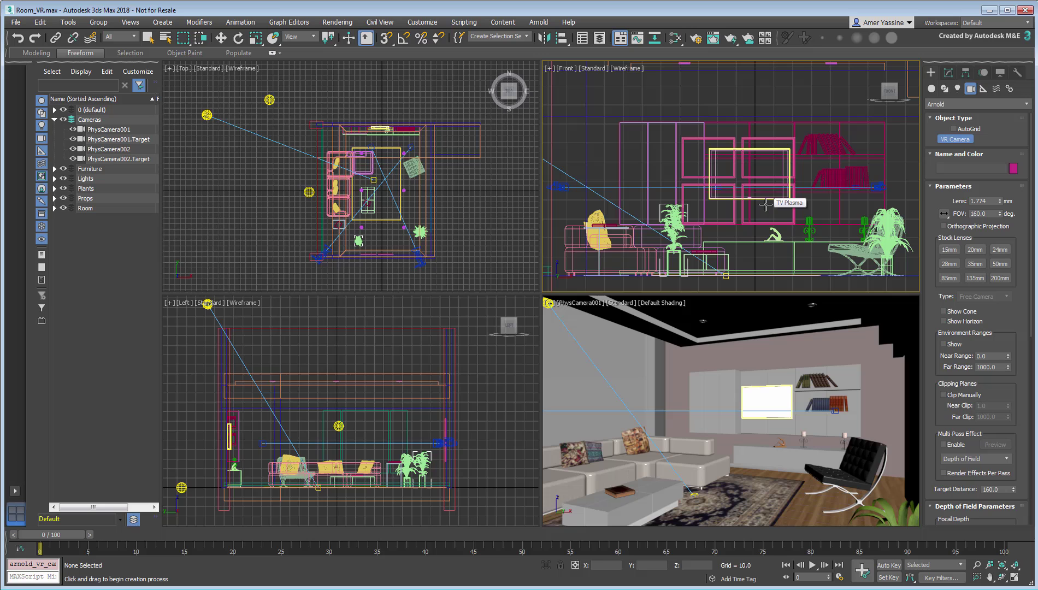
left_click(750, 181)
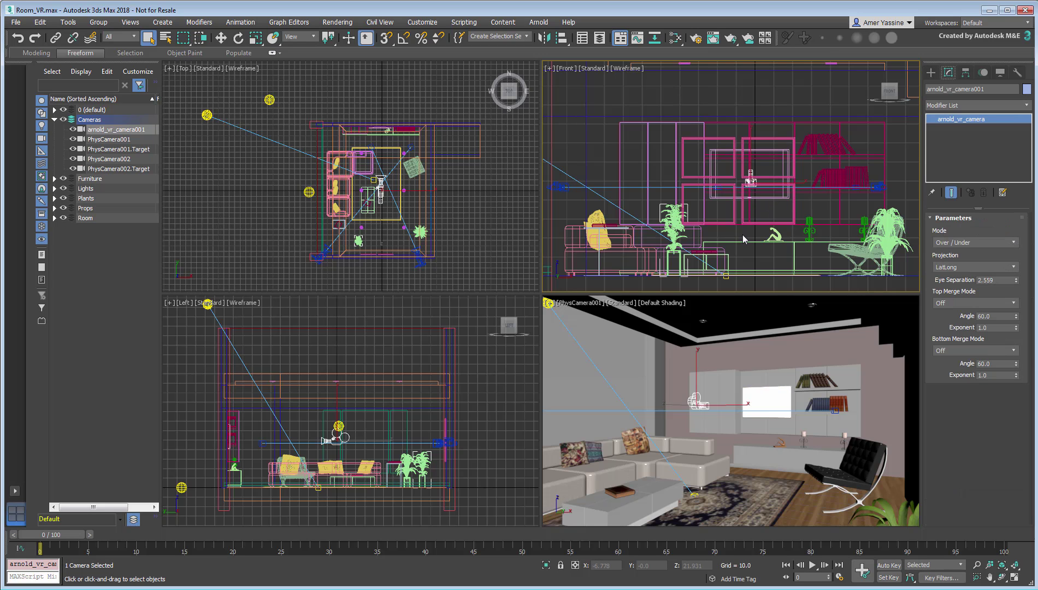
scroll(743, 238, "down", 8)
scroll(384, 191, "up", 4)
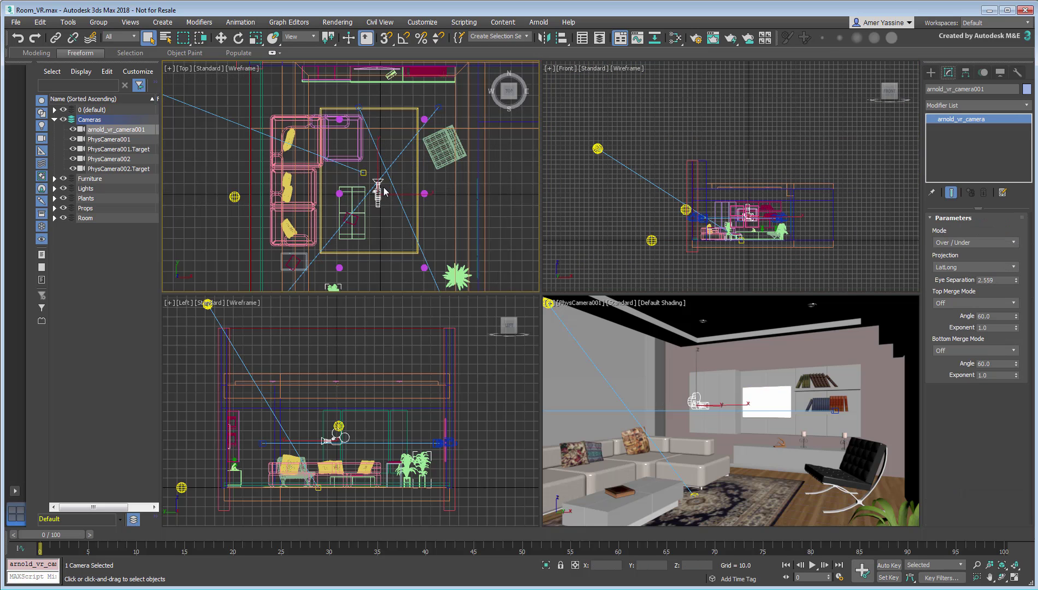
- Move arnold_vr_camera001 up to roughly eye height in the middle of the room
right_click(384, 191)
left_click(396, 200)
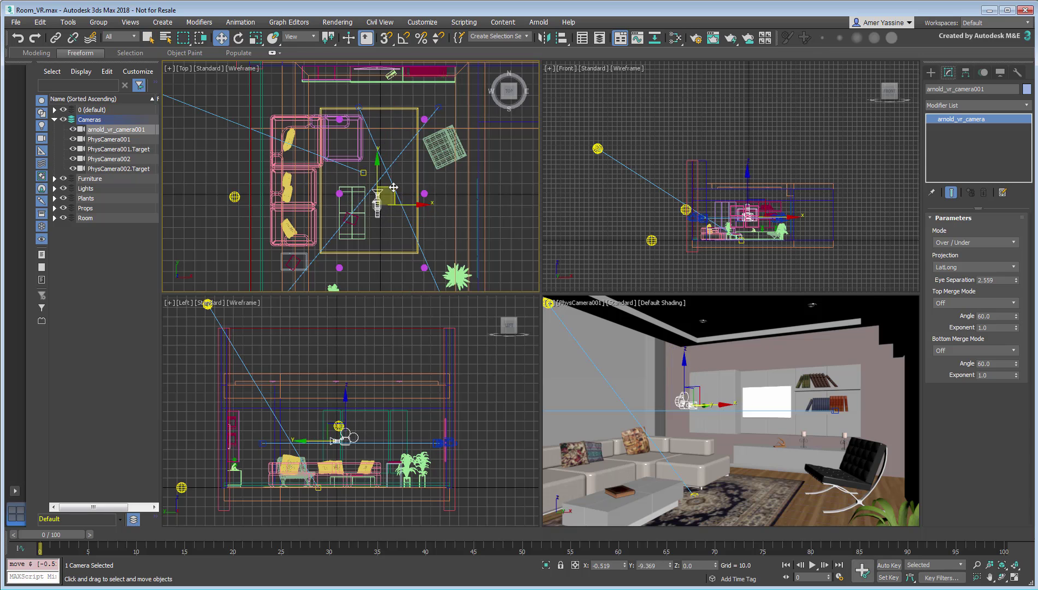
left_click_drag(393, 187, 393, 192)
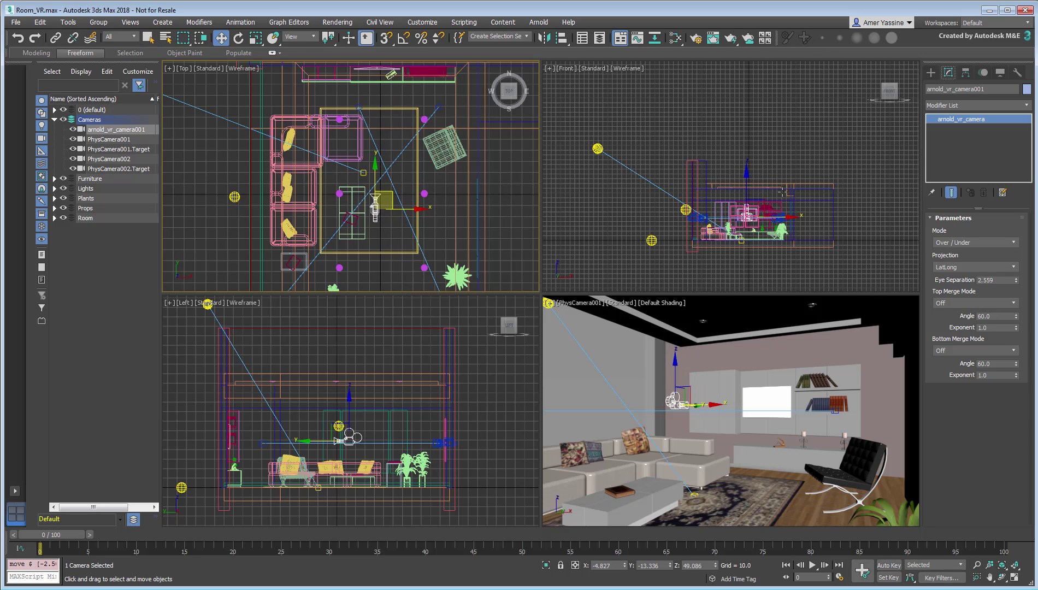
scroll(743, 217, "up", 5)
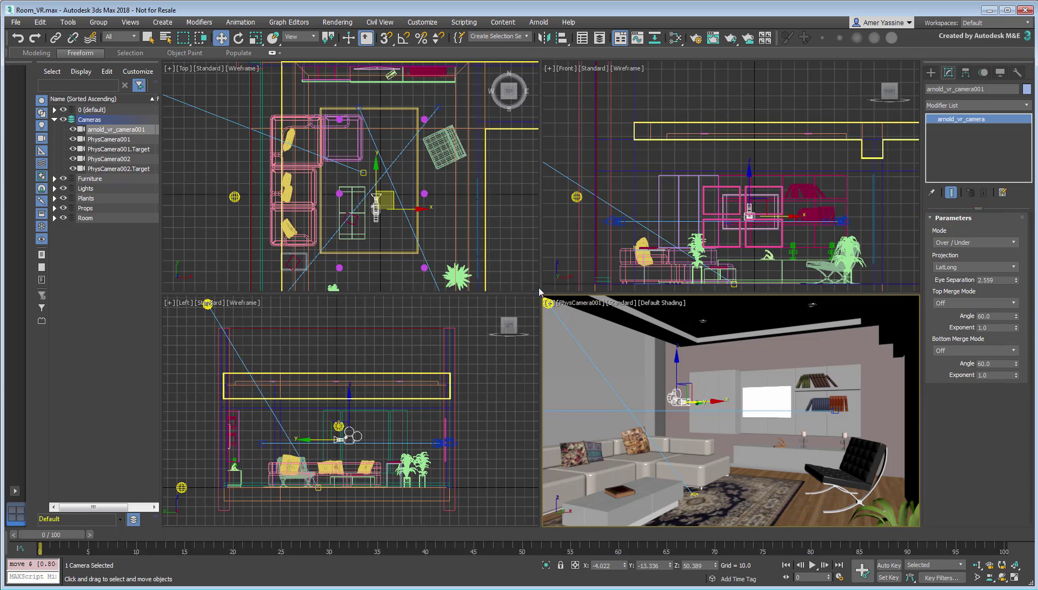
- Set the shaded perspective viewport's point of view to Cameras > arnold_vr_camera001
left_click(584, 304)
mouse_move(614, 313)
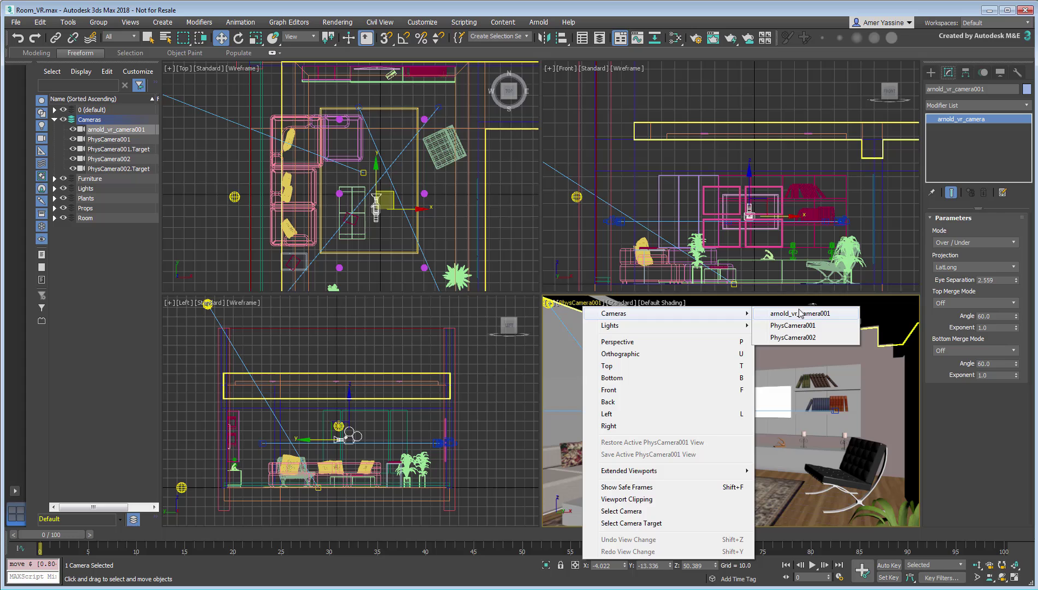
left_click(818, 314)
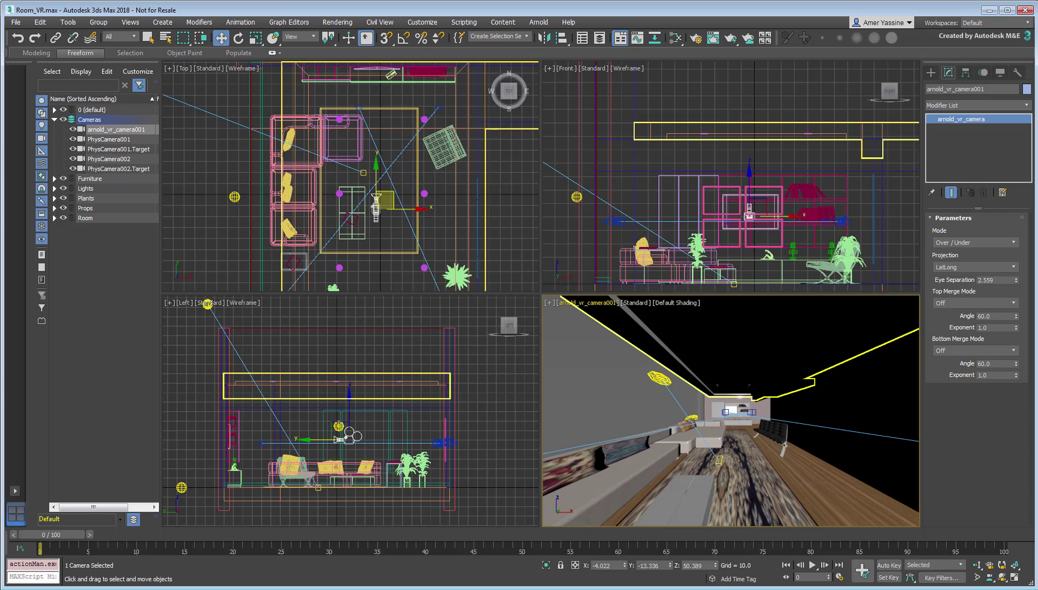
- Select PhysCamera001 and open Environment and Effects with Physical Camera Exposure Control at 6.0 EV
left_click(109, 140)
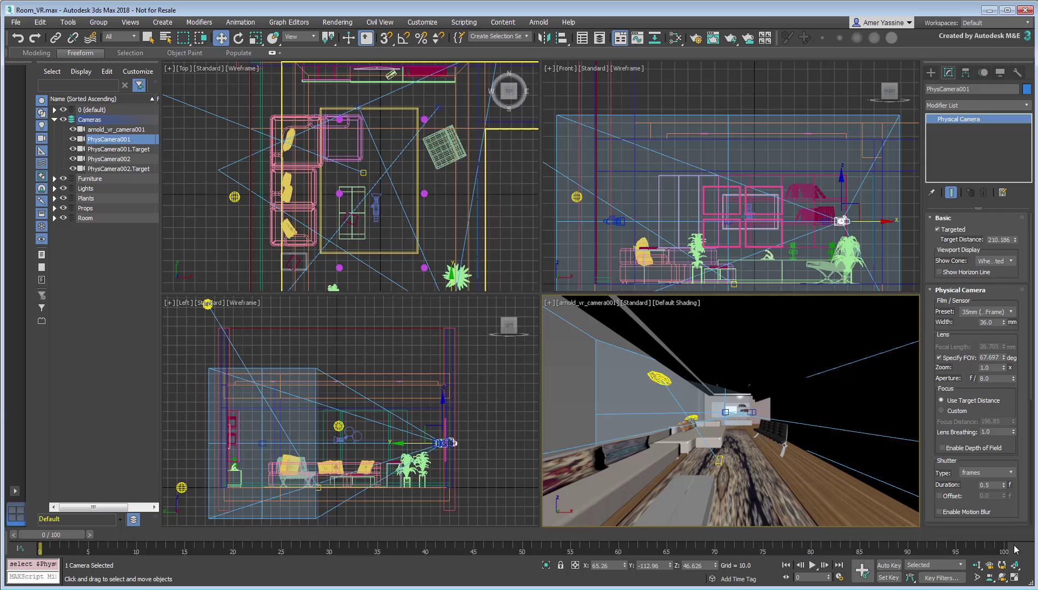
scroll(1012, 514, "down", 5)
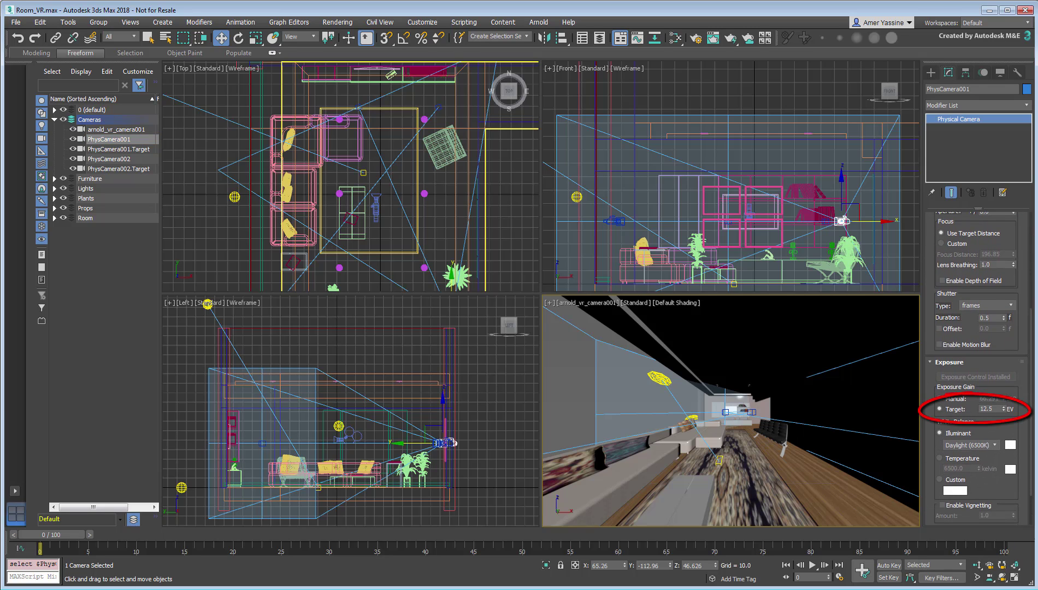
key("8")
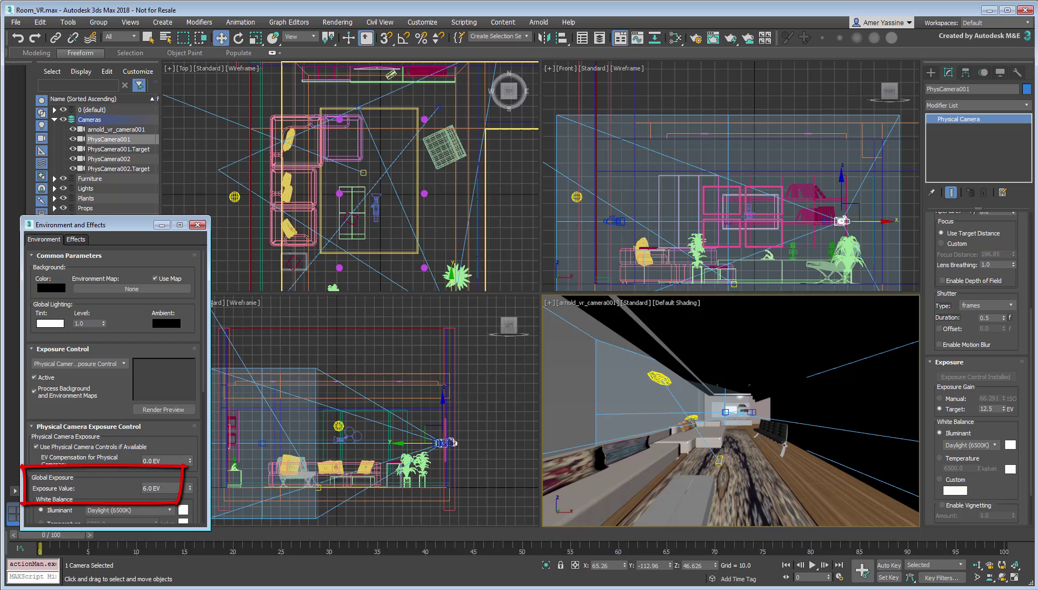
- Test-render, raise the Exposure Value to 12.5 EV, and re-render the properly exposed panorama
left_click(731, 38)
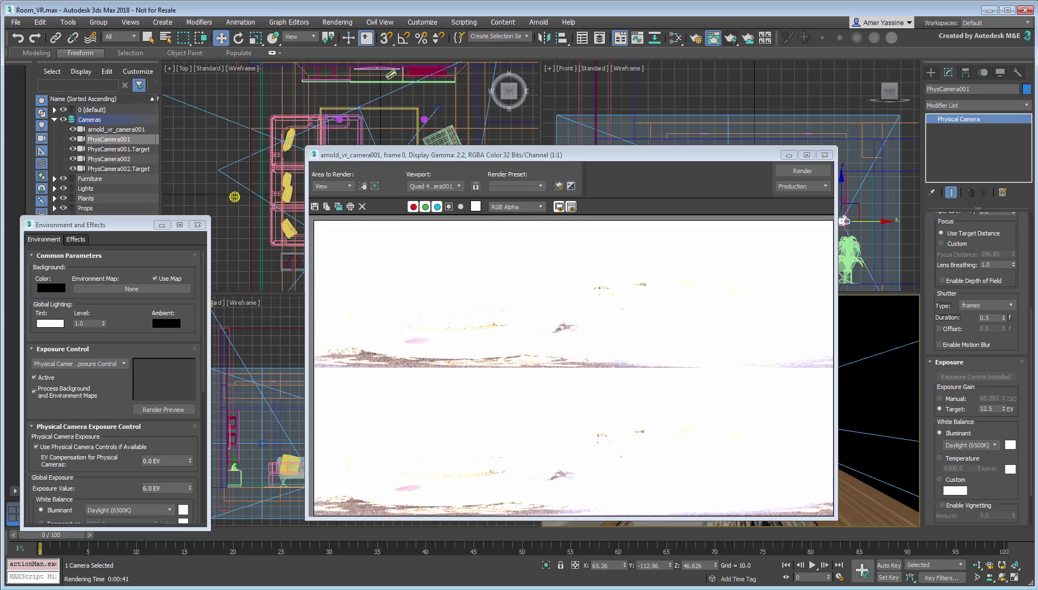
double_click(169, 487)
type("12.")
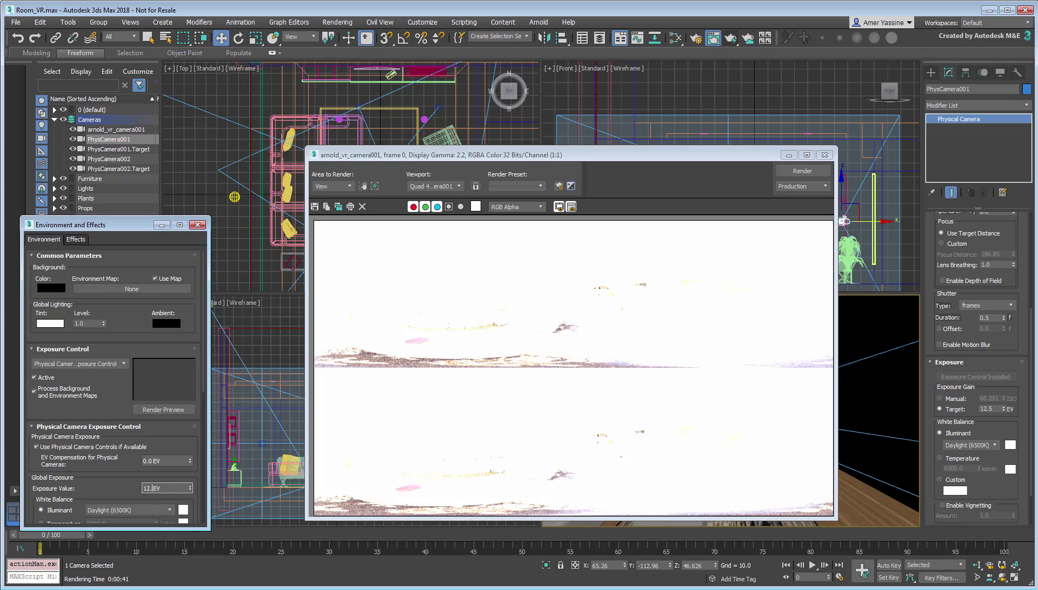
type("5")
key("Return")
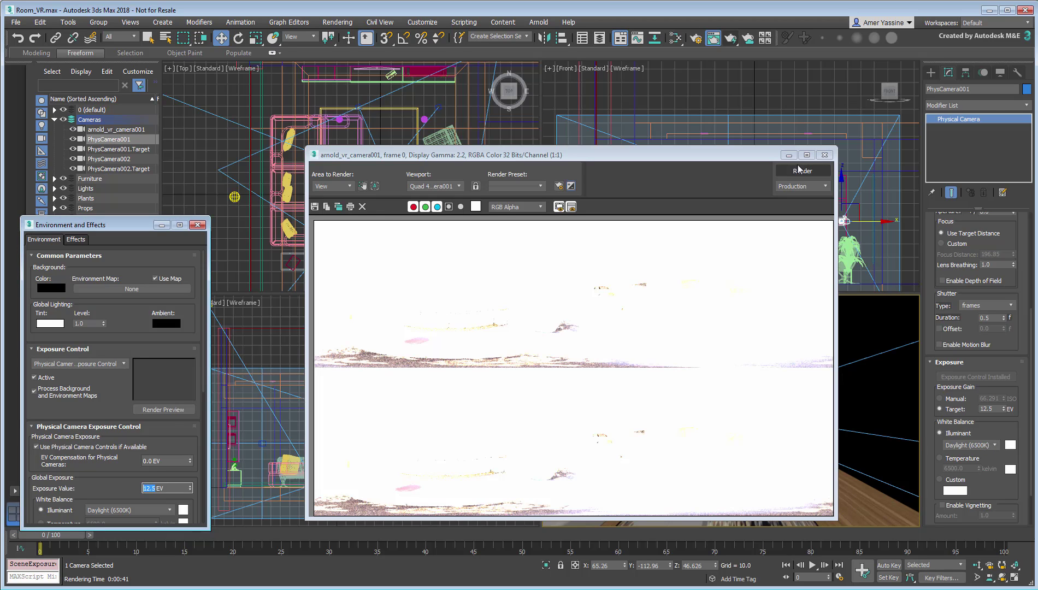
left_click(802, 171)
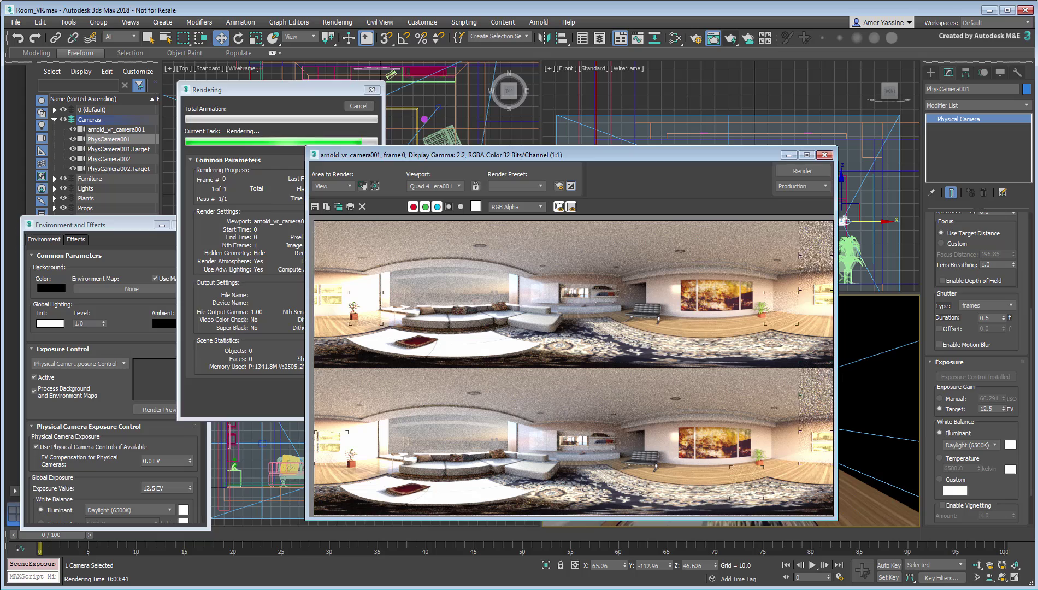
- Select arnold_vr_camera001 and change its stereo Mode to Side by Side
left_click(133, 130)
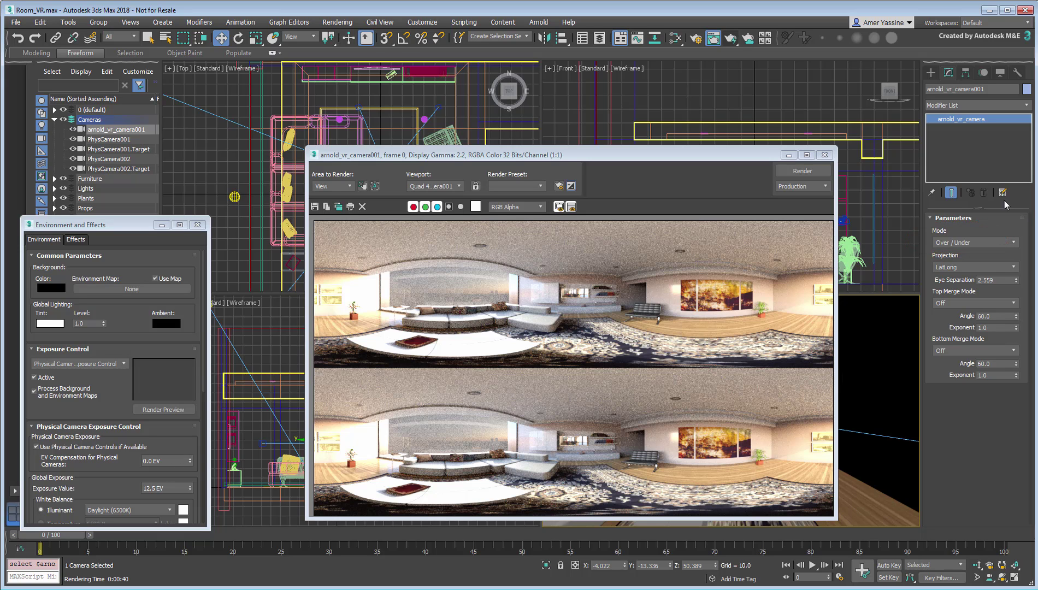
left_click(1014, 242)
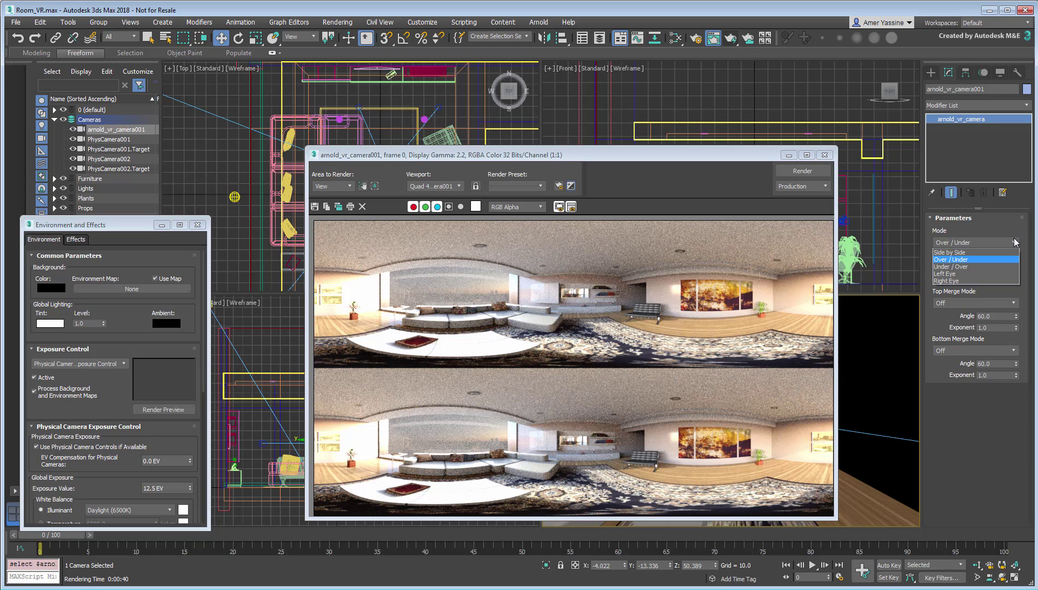
left_click(1015, 242)
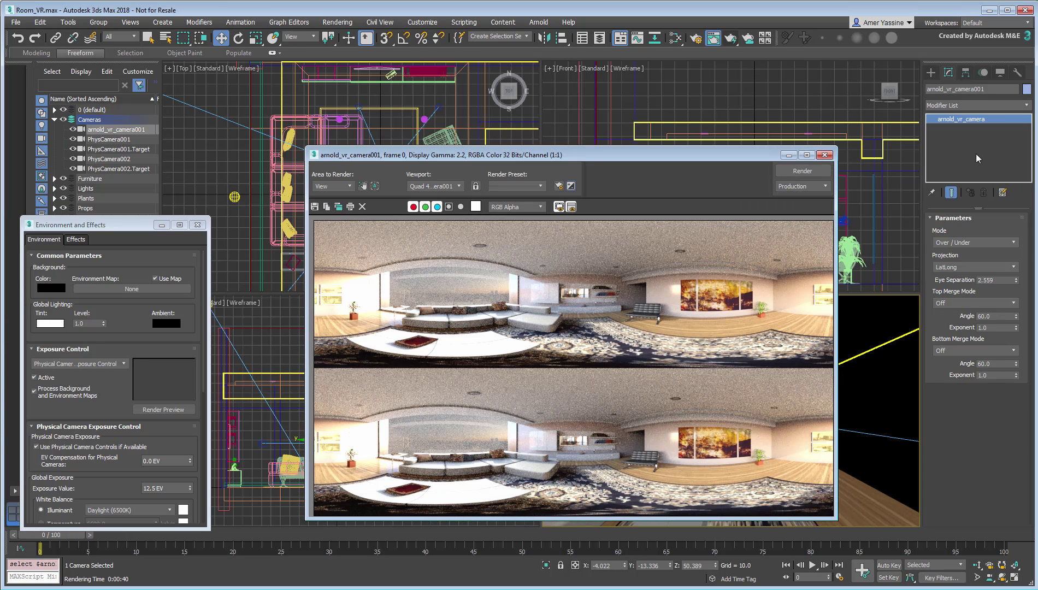
left_click(1016, 242)
left_click(994, 251)
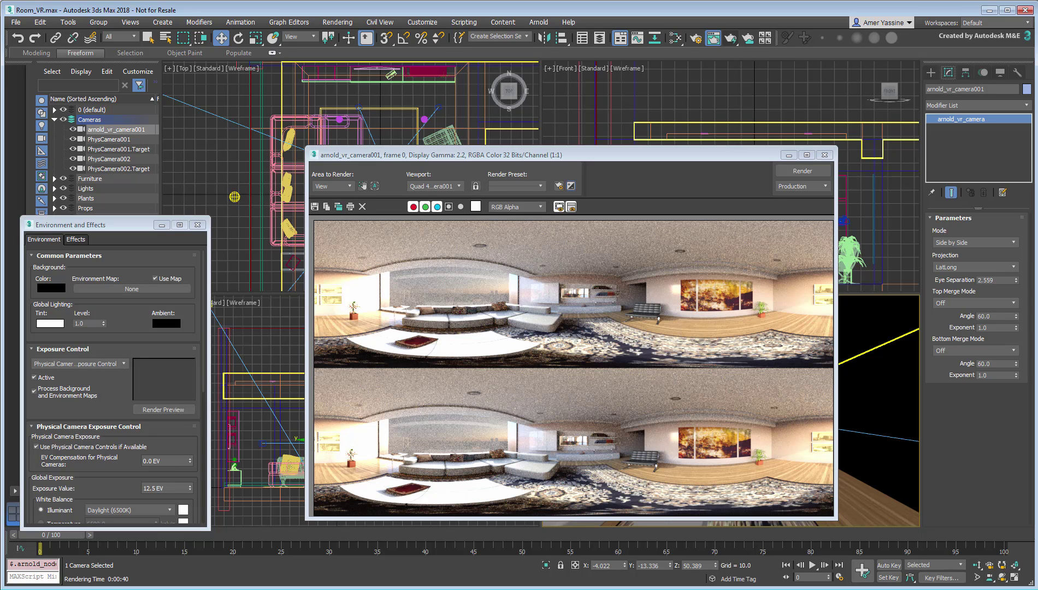
- Set the Common output size to Custom 1024 × 512 (2:1 aspect) and render
left_click(693, 42)
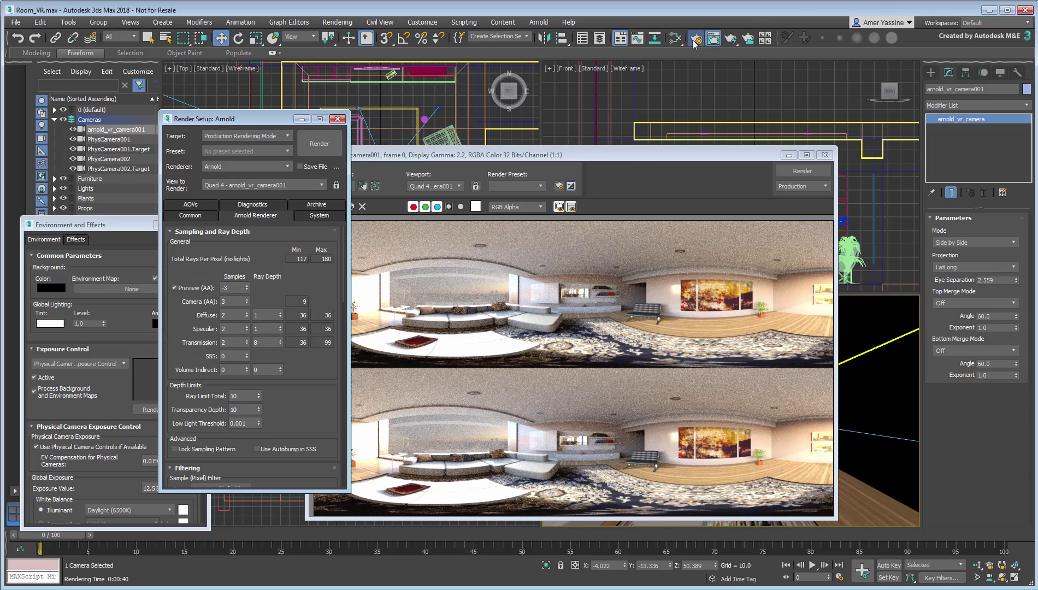
left_click(189, 216)
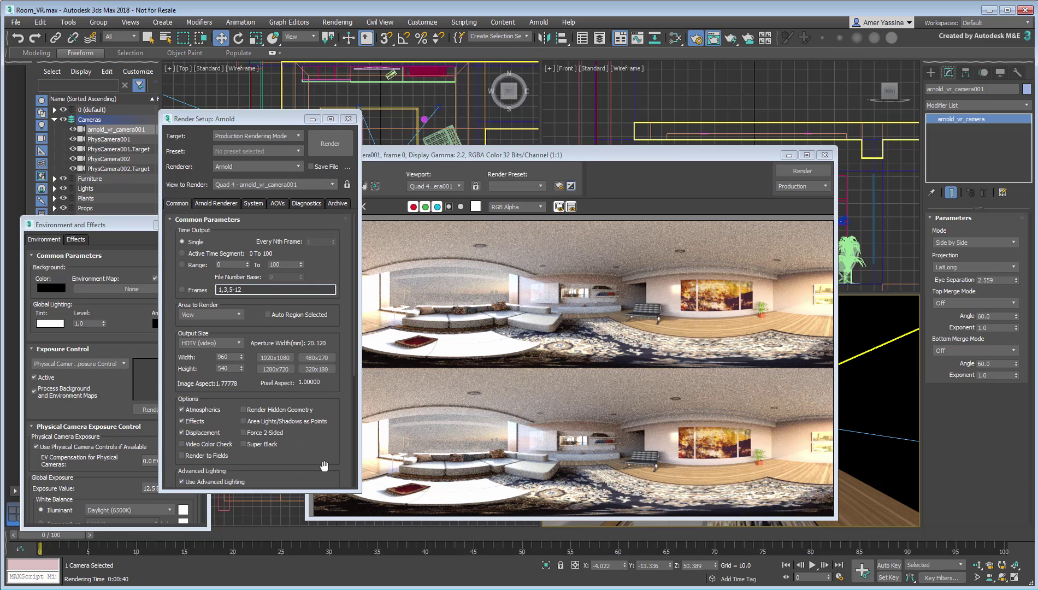
left_click_drag(325, 467, 329, 439)
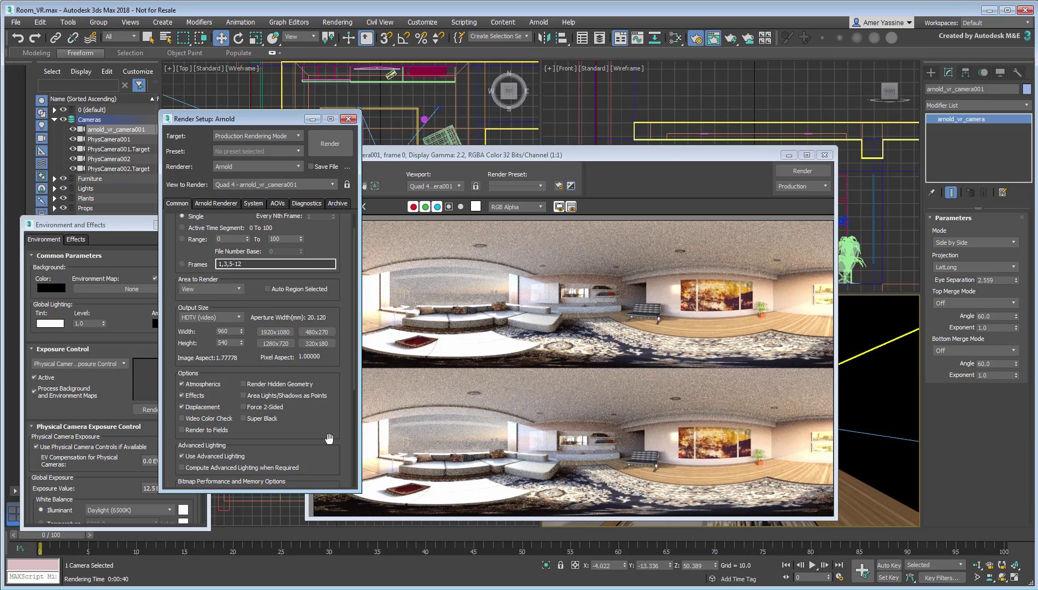
left_click(227, 317)
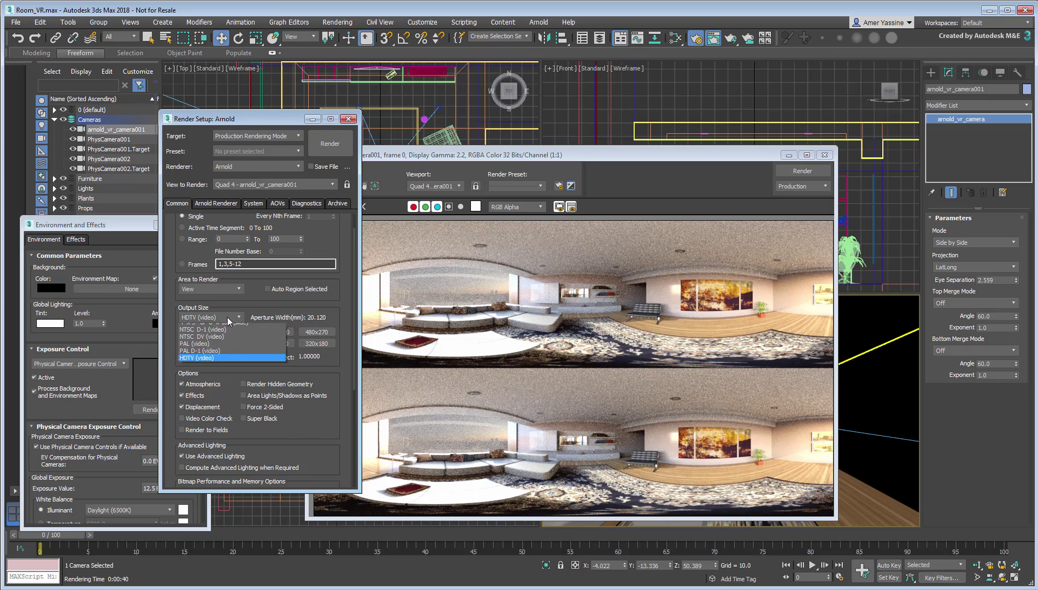
left_click(193, 328)
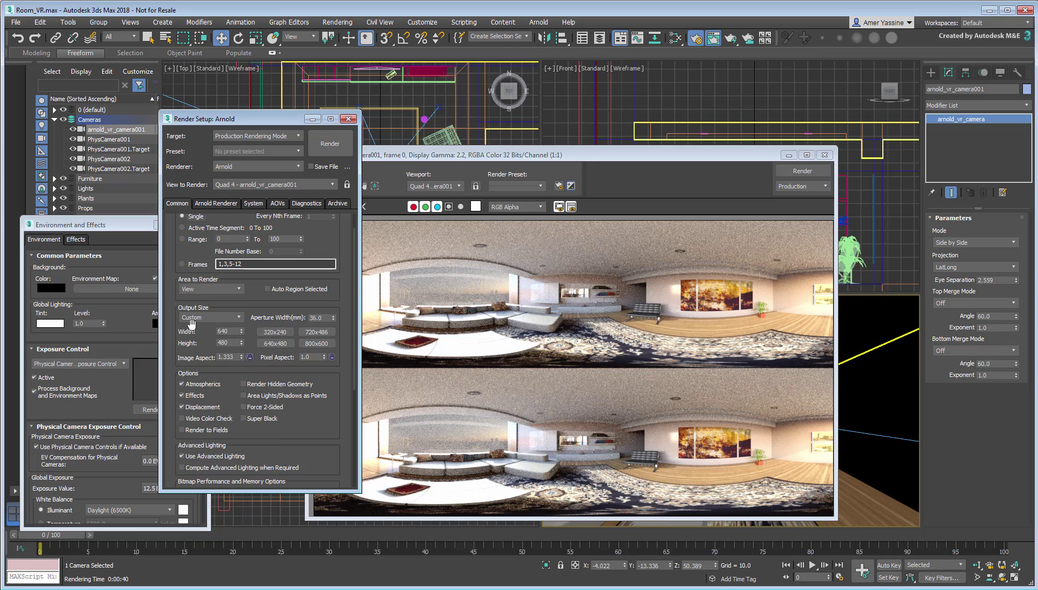
double_click(224, 331)
type("1024")
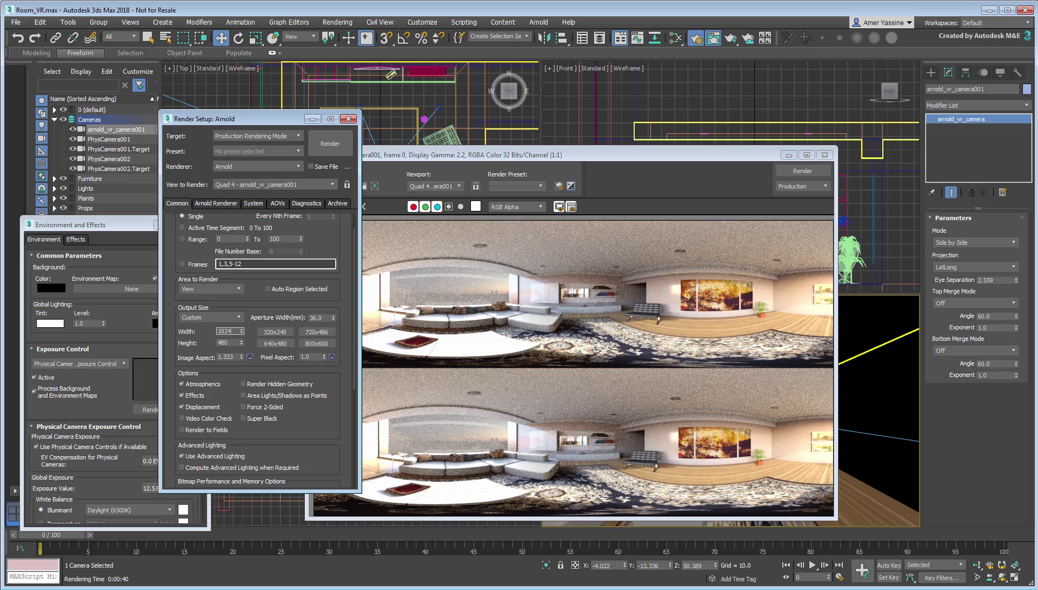
key("Tab")
type("512")
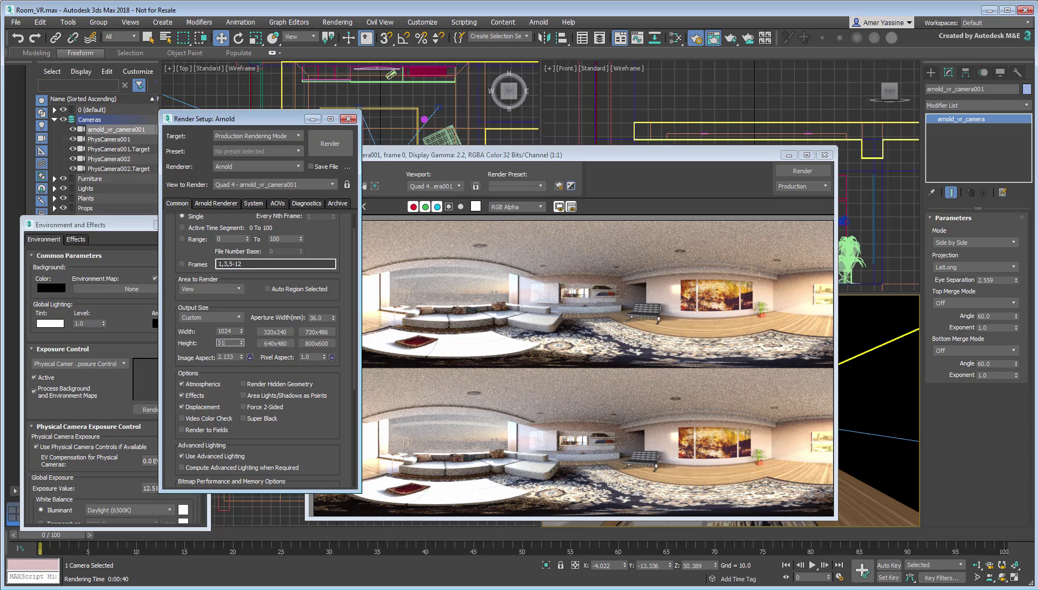
key("Return")
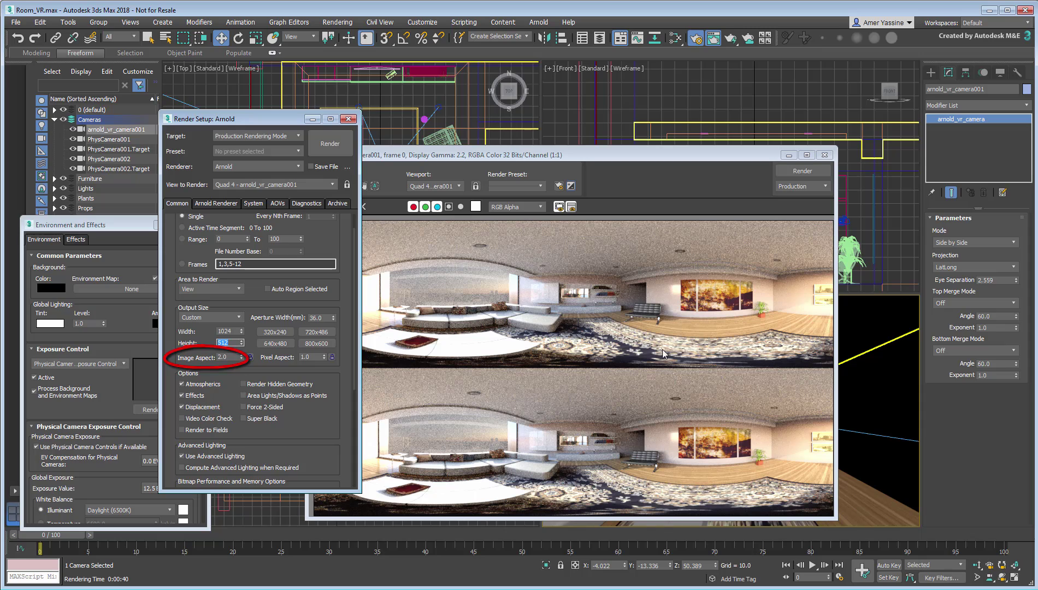
left_click(814, 170)
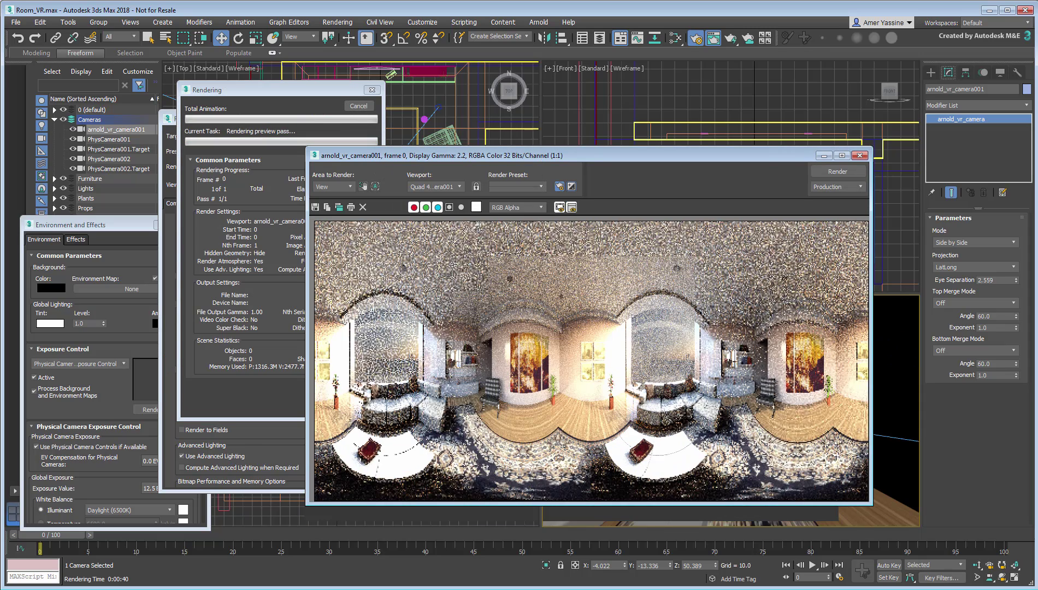